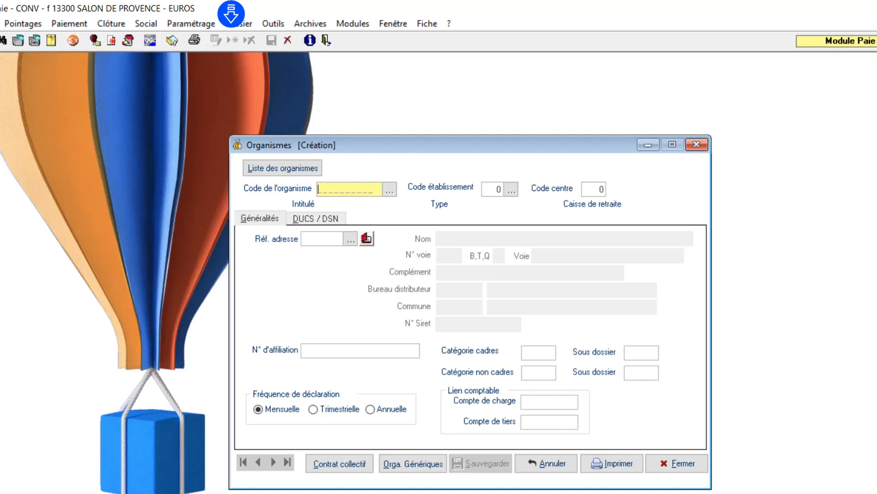
Start the organisme record with code 01 for URSSAF, leaving the establishment and centre codes at 0
type("01")
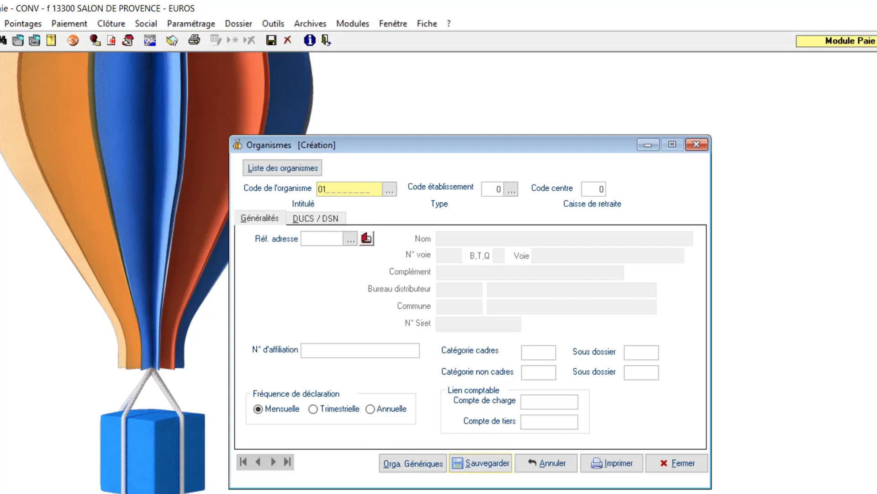
key("Tab")
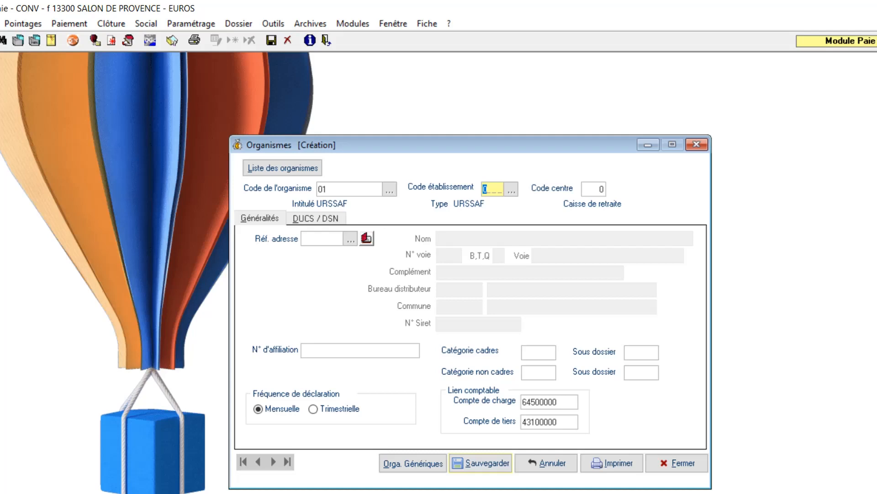
key("Tab")
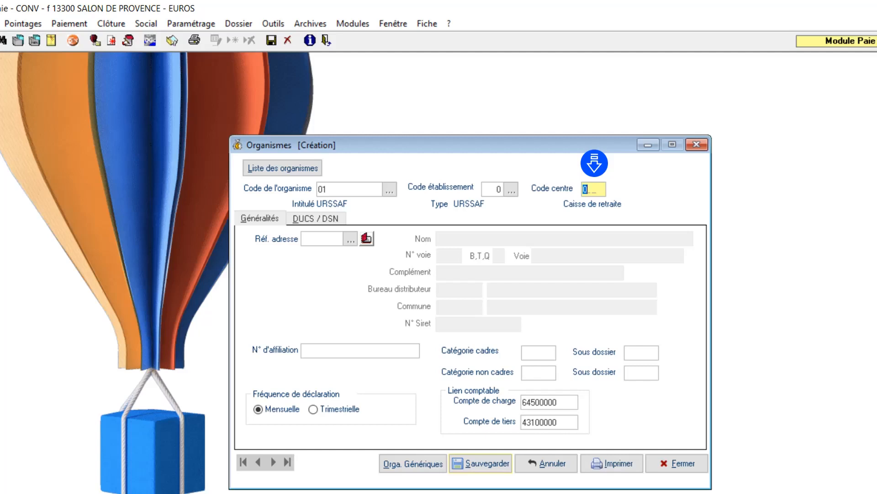
key("Tab")
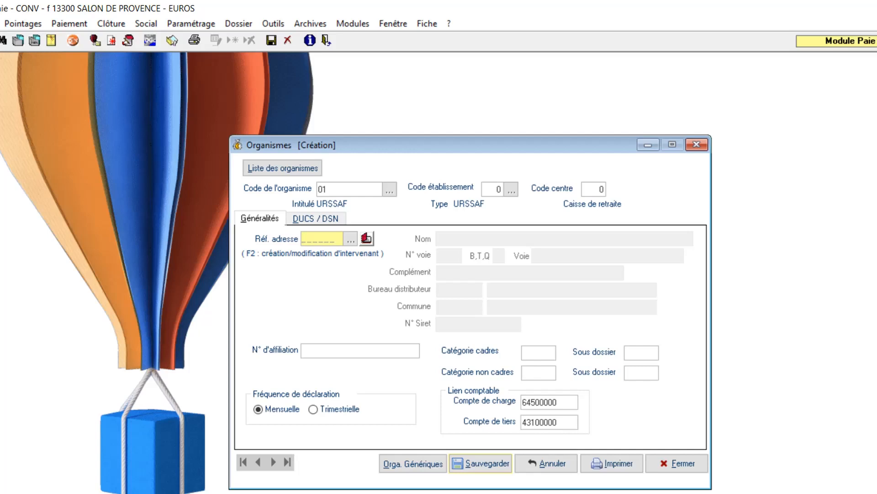
Create the company intervenant UR13 with identifier URS PACA, its address and Siret number, and use it as the organisme's address reference
key("F2")
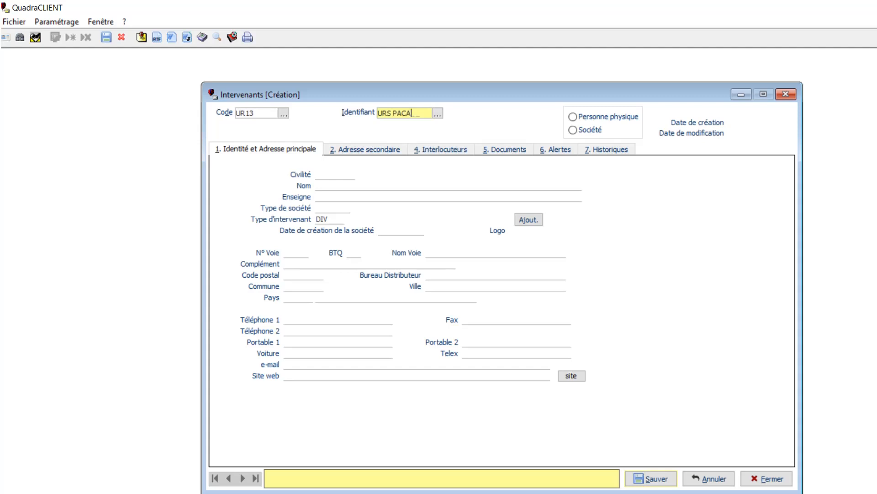
key("Return")
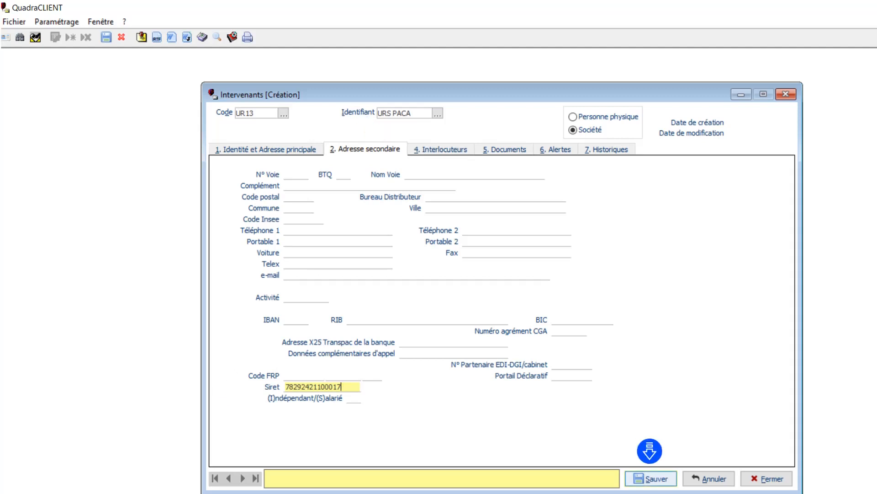
key("alt+s")
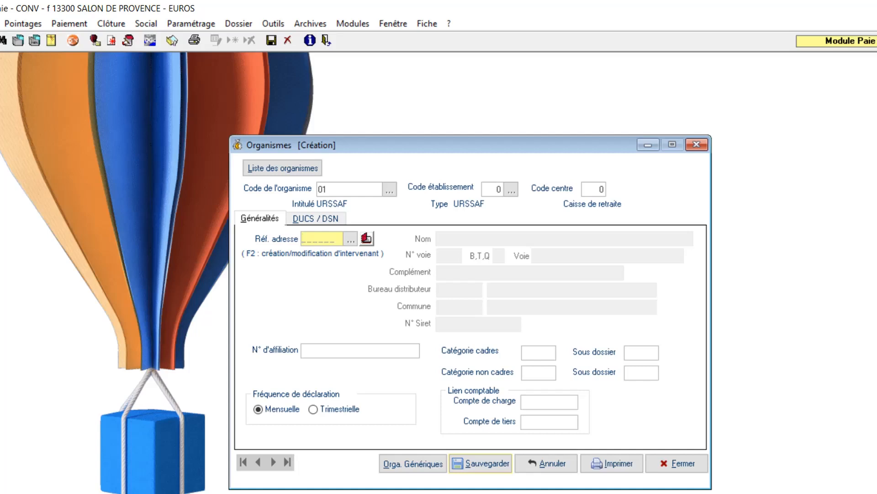
key("F2")
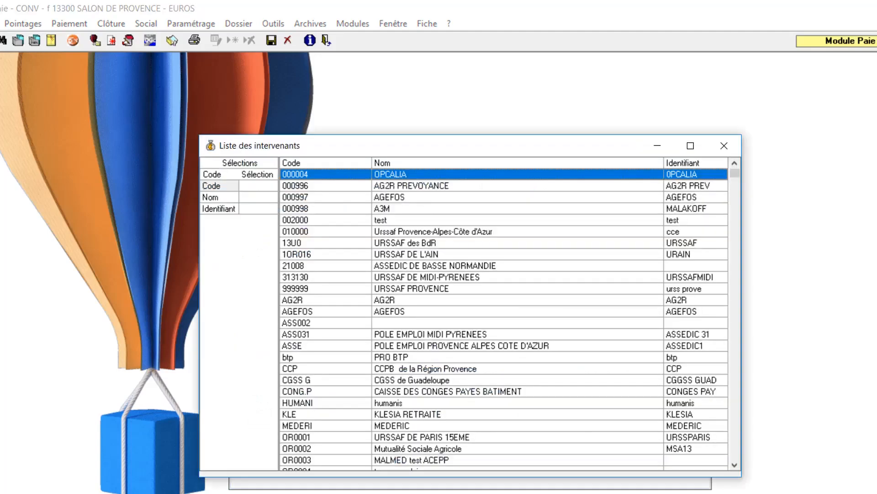
key("Escape")
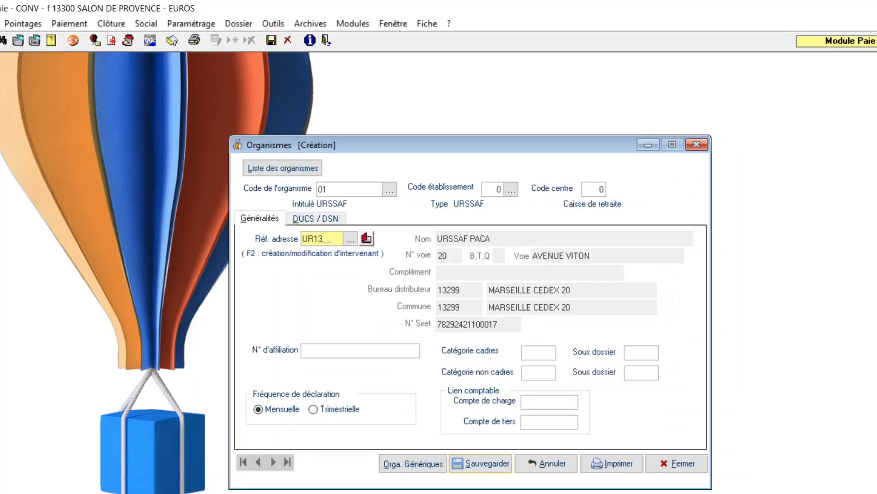
Keep the Mensuelle frequency, set the three DUCS/DSN days to 15, enable URSSAF collection of unemployment contributions, and save the organisme
left_click(360, 351)
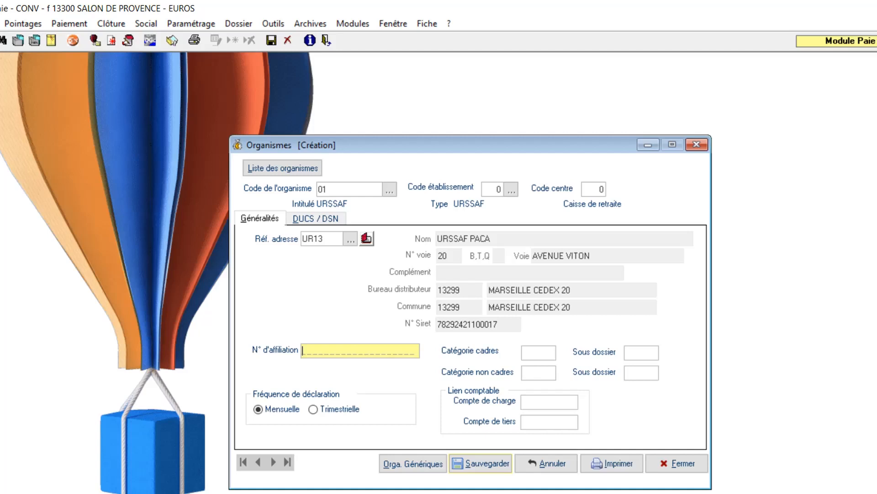
key("Tab")
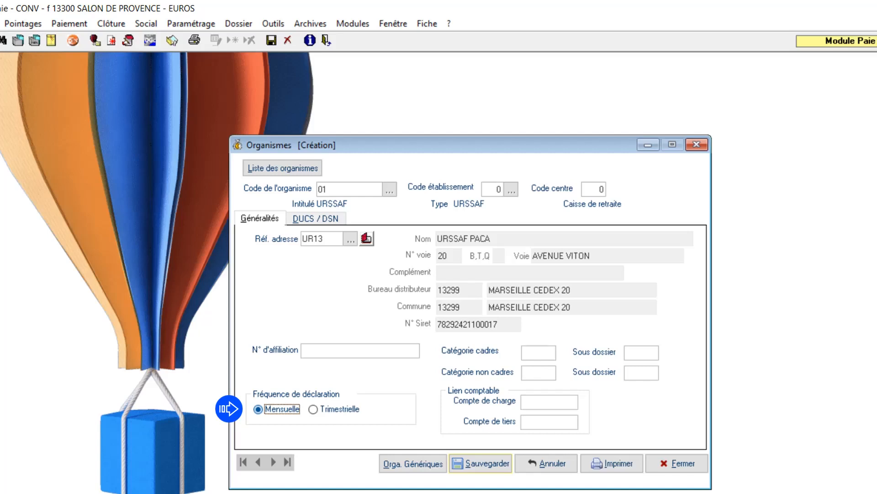
left_click(538, 352)
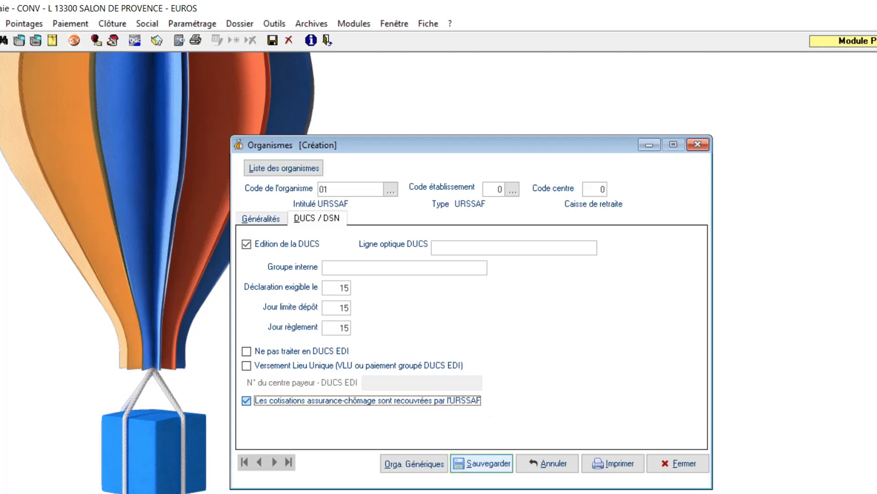
left_click(482, 463)
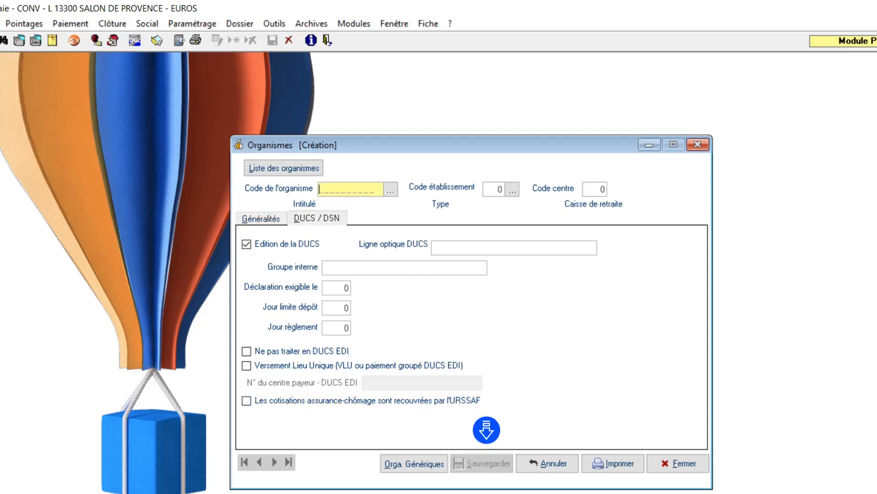
Leave creation mode and open the generic record of organisme 01 URSSAF for modification
left_click(548, 463)
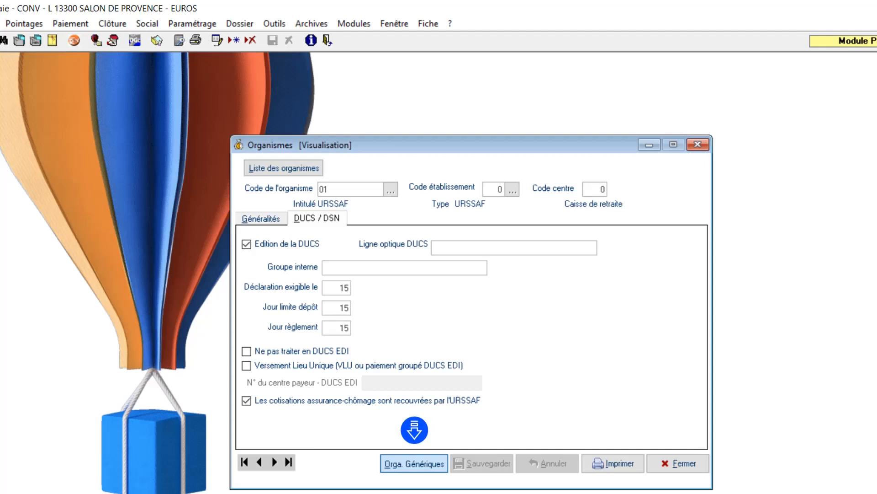
left_click(414, 464)
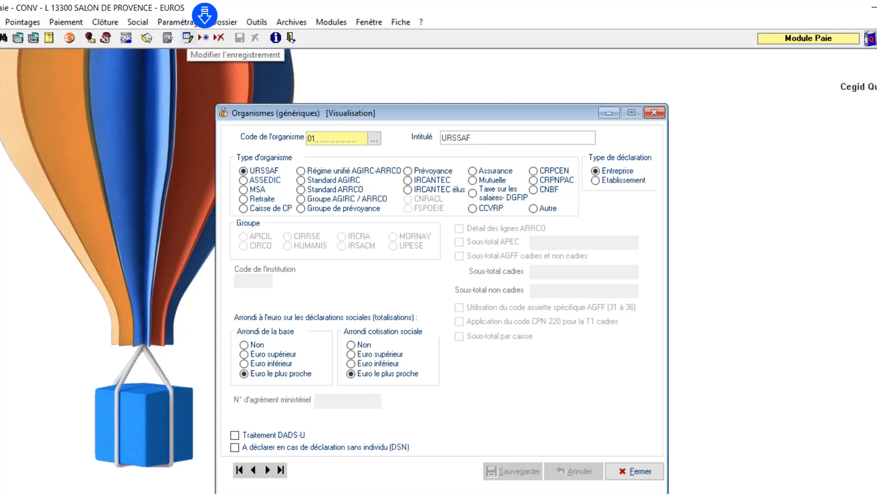
left_click(188, 38)
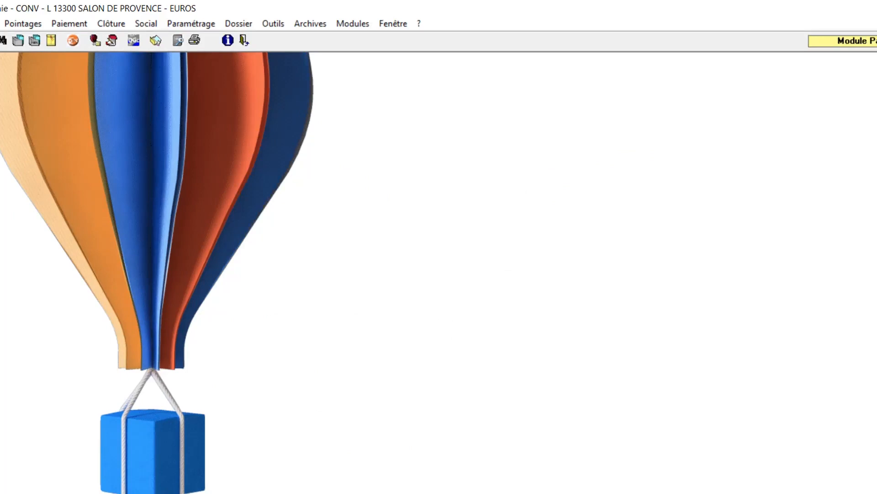
Add a Paiements DSN / DUCS EDI line for organisme 01 URSSAF with establishment 0
left_click(191, 24)
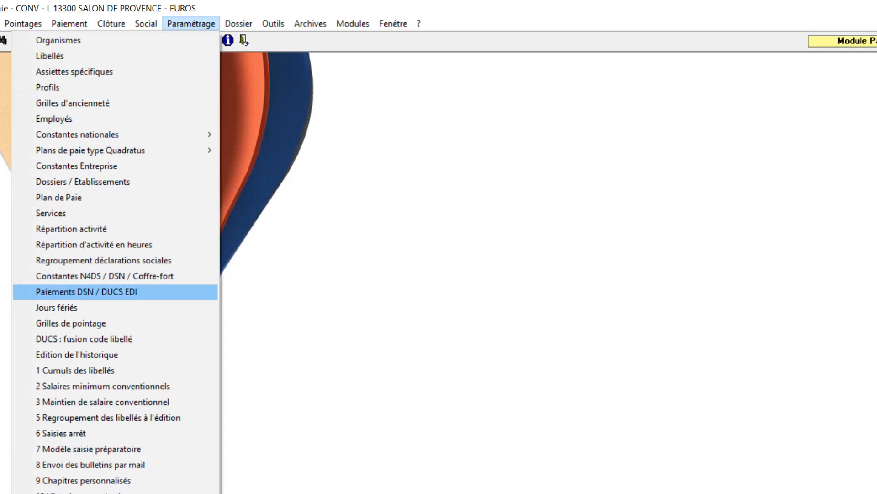
key("Return")
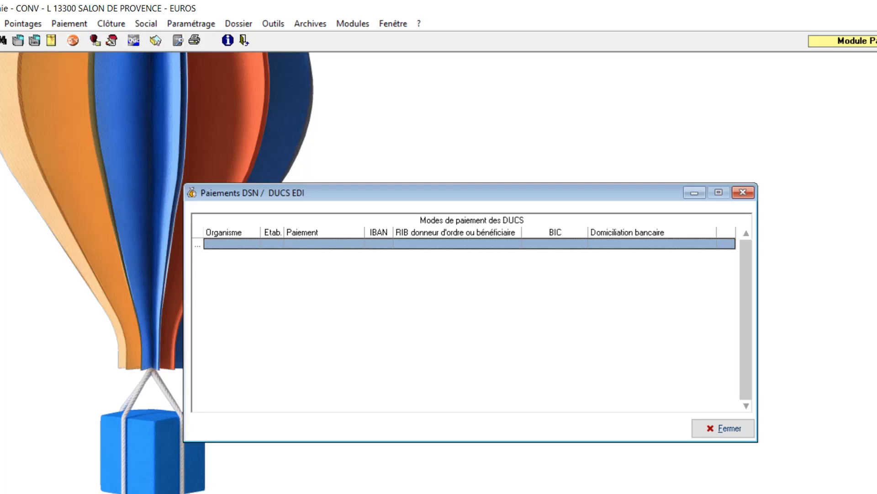
left_click(232, 244)
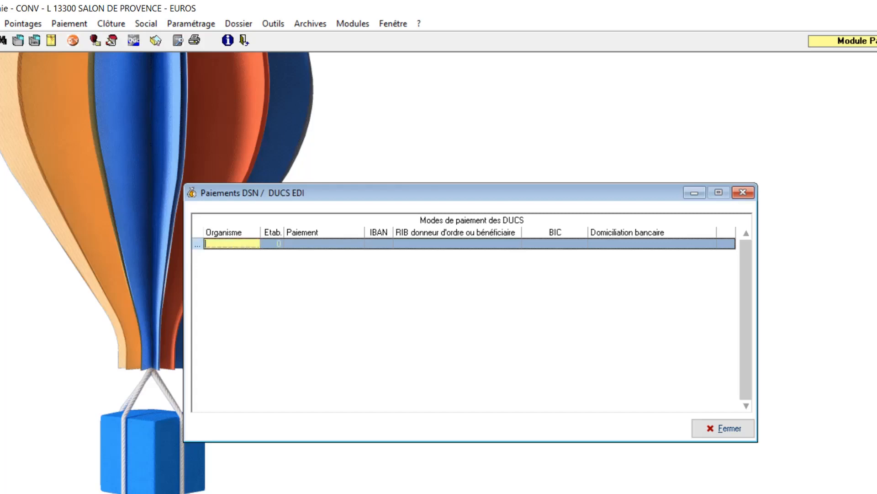
key("F4")
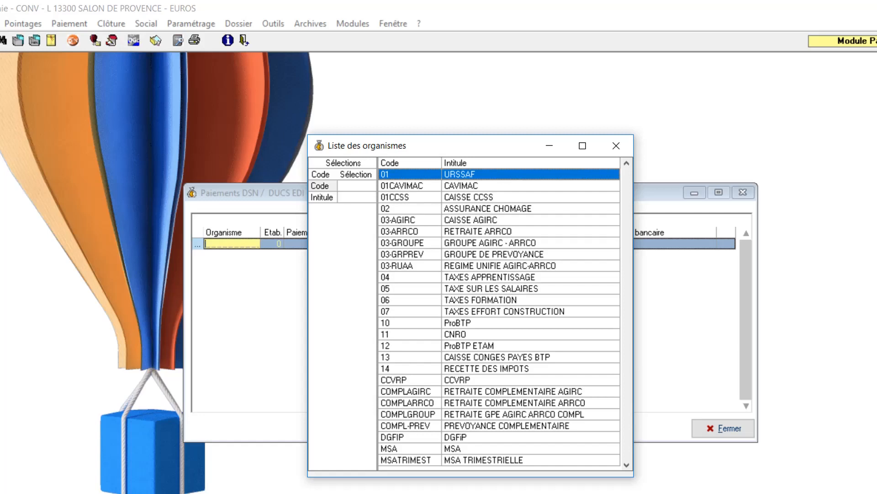
key("Return")
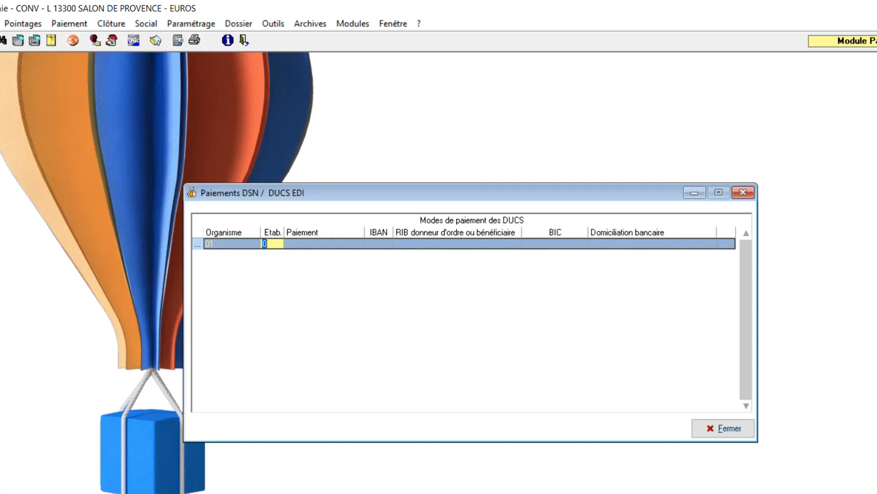
key("Tab")
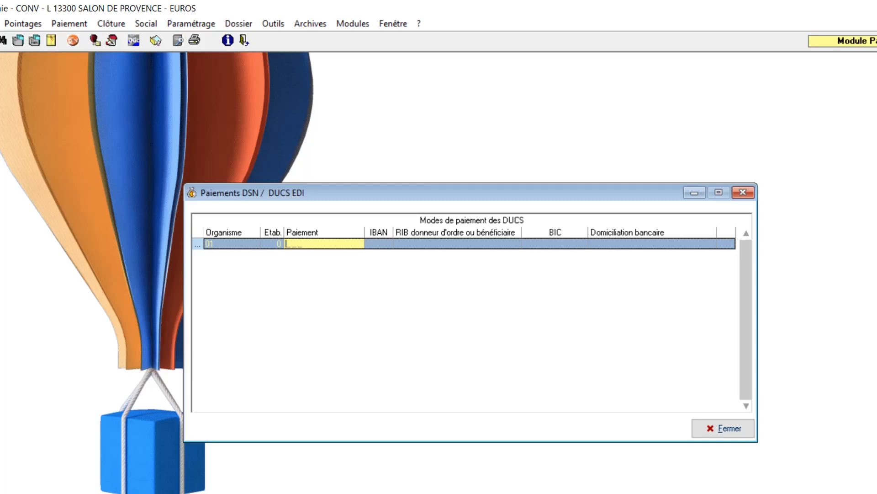
Set the payment mode of the organisme 01 line to Z10 Prélèvement SEPA
key("F4")
key("Down")
key("Down")
key("Down")
key("Down")
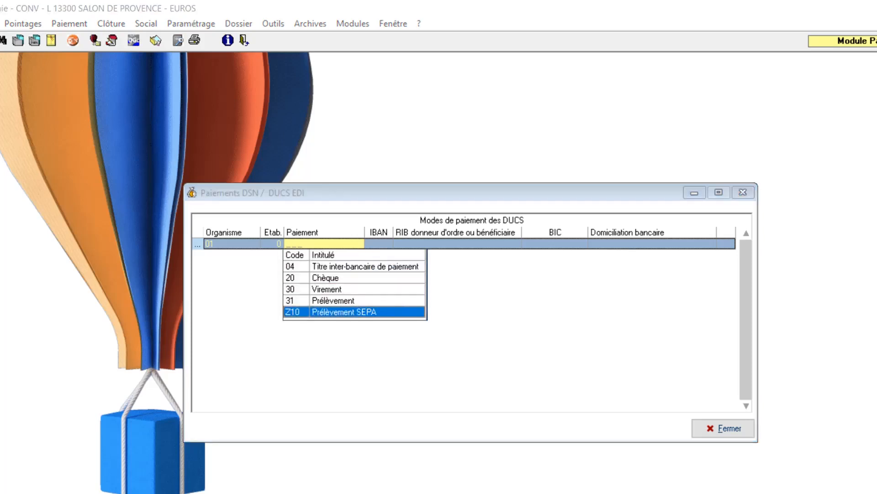
key("Return")
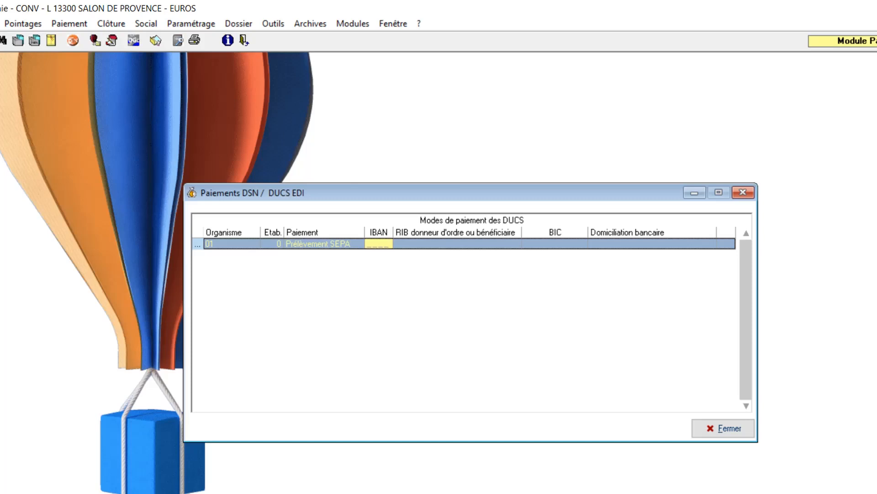
Consult the dossier's bank list for the IBAN of the organisme 01 payment line
key("F4")
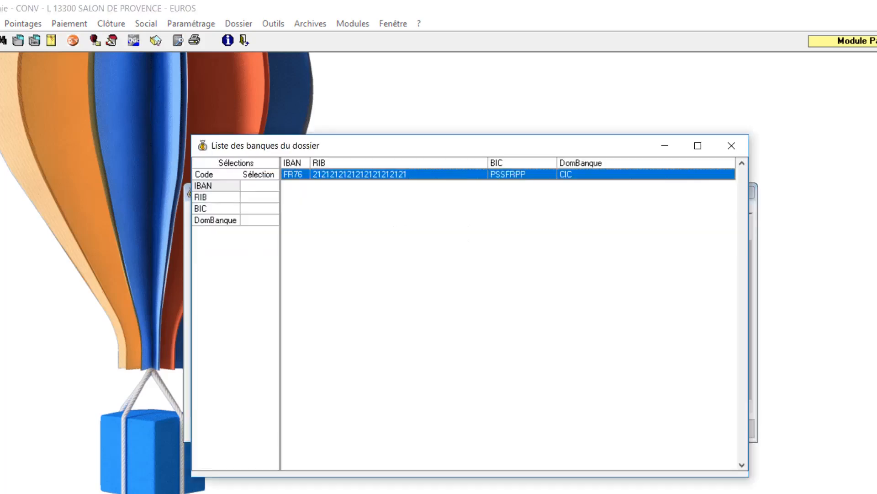
key("Escape")
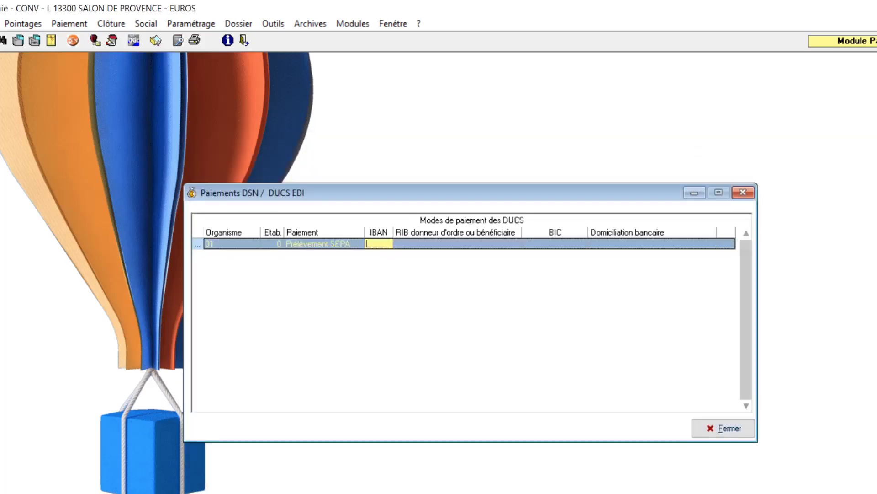